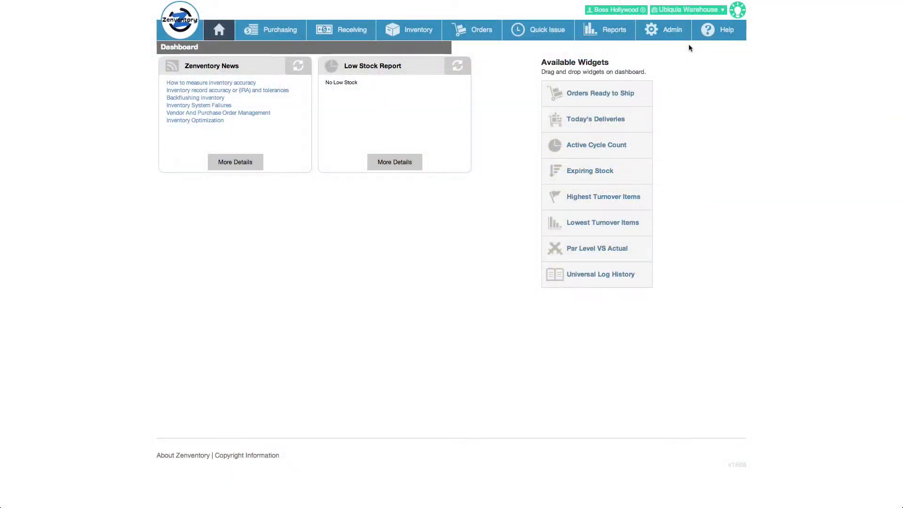
Go to Admin > System and open the Lexicon sub-tab listing sections and concepts
mouse_move(682, 41)
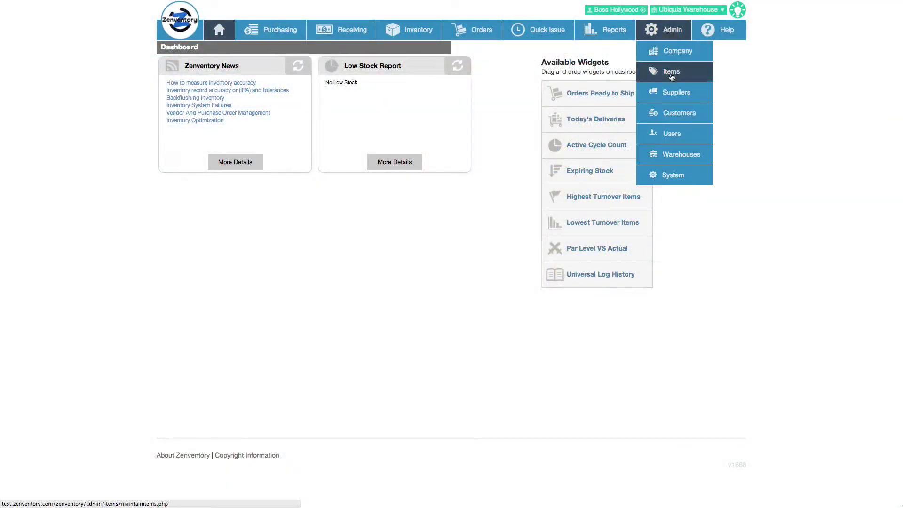
left_click(669, 175)
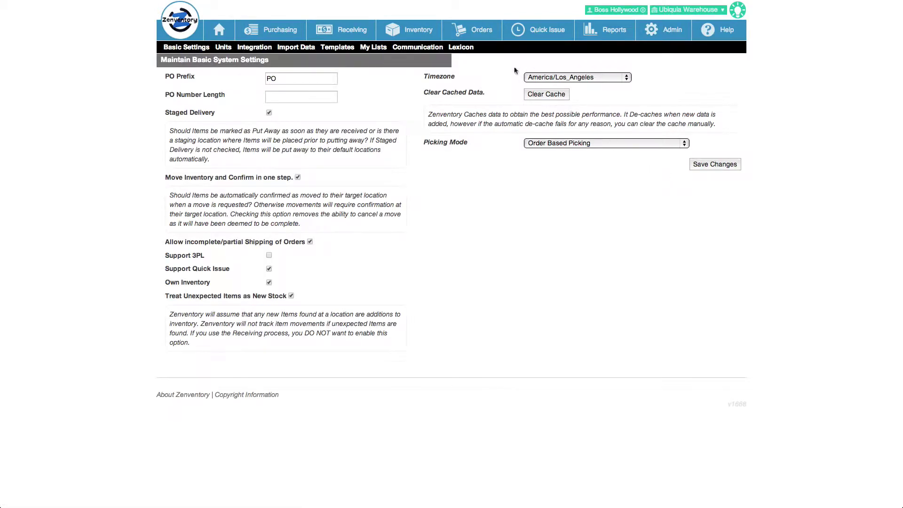
left_click(462, 47)
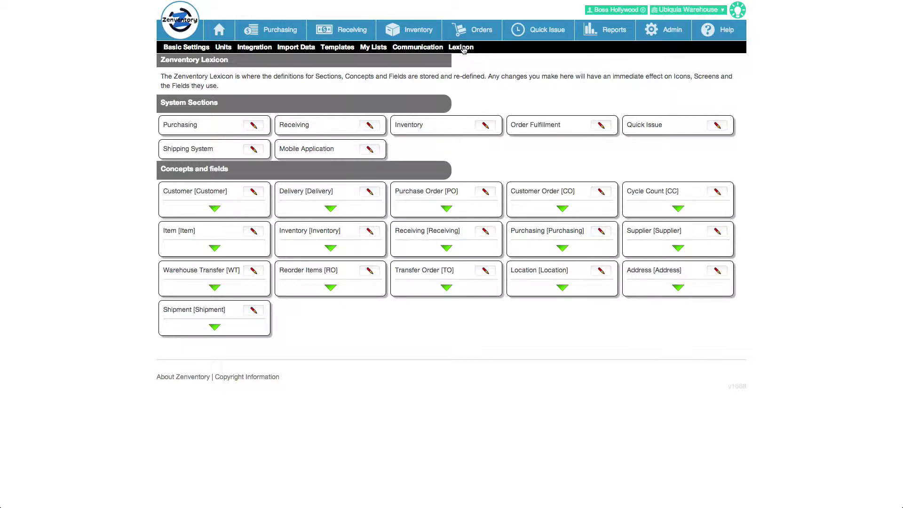
Change the Purchasing section's name to 'Buying' and save it
left_click(254, 126)
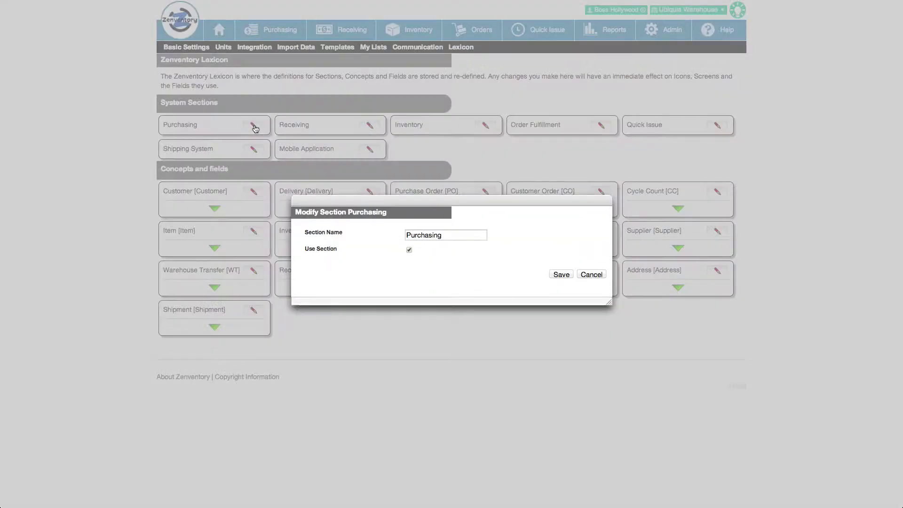
left_click(456, 234)
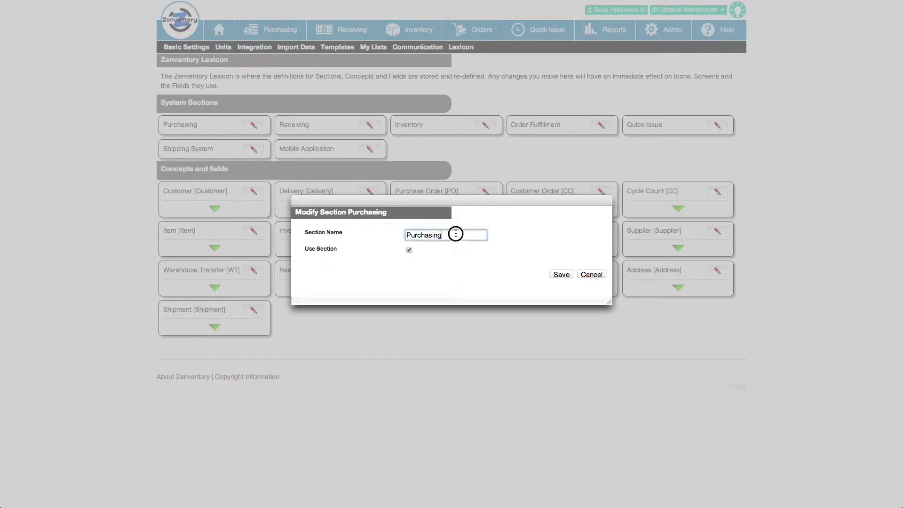
key("BackSpace")
key("BackSpace")
key("BackSpace")
key("BackSpace")
key("BackSpace")
key("BackSpace")
key("BackSpace")
key("BackSpace")
key("BackSpace")
key("BackSpace")
type("Buyi")
left_click(560, 274)
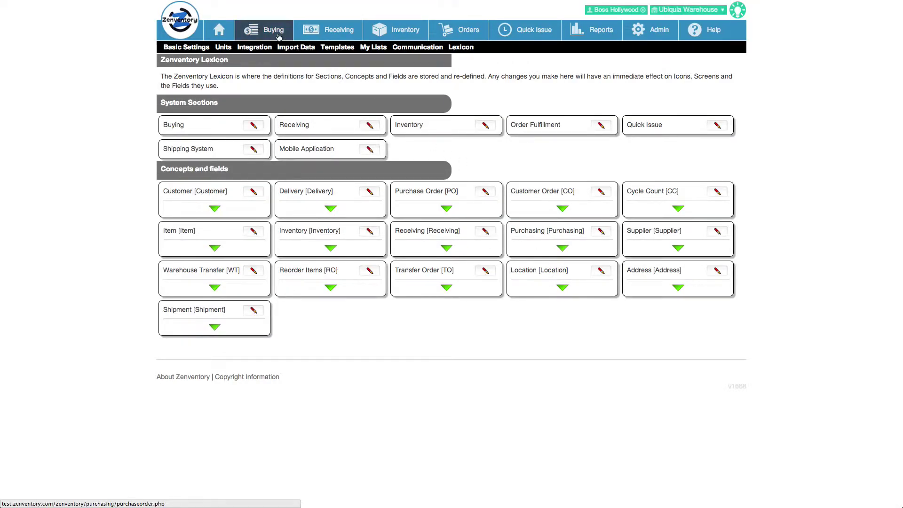
left_click(448, 210)
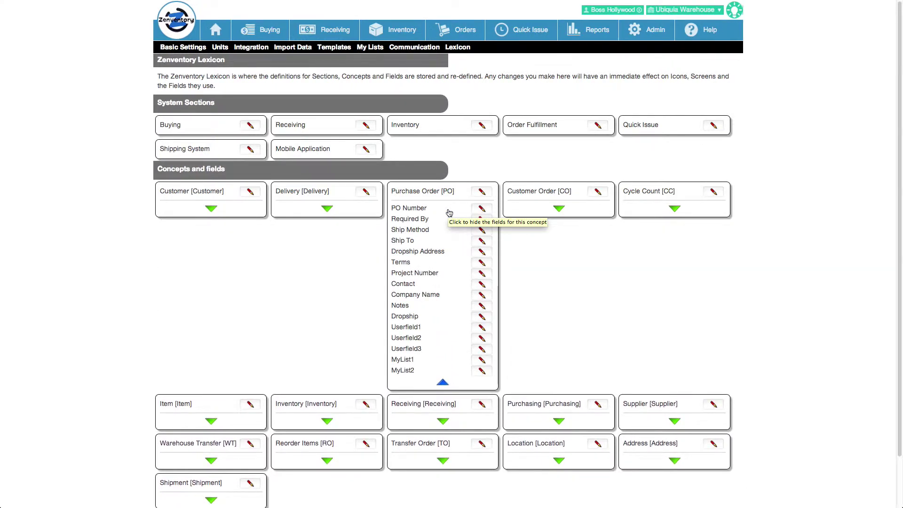
Rename the Purchase Order concept to 'Vendor Order', with plural 'Vendor Orders'
left_click(482, 192)
left_click_drag(437, 214, 405, 214)
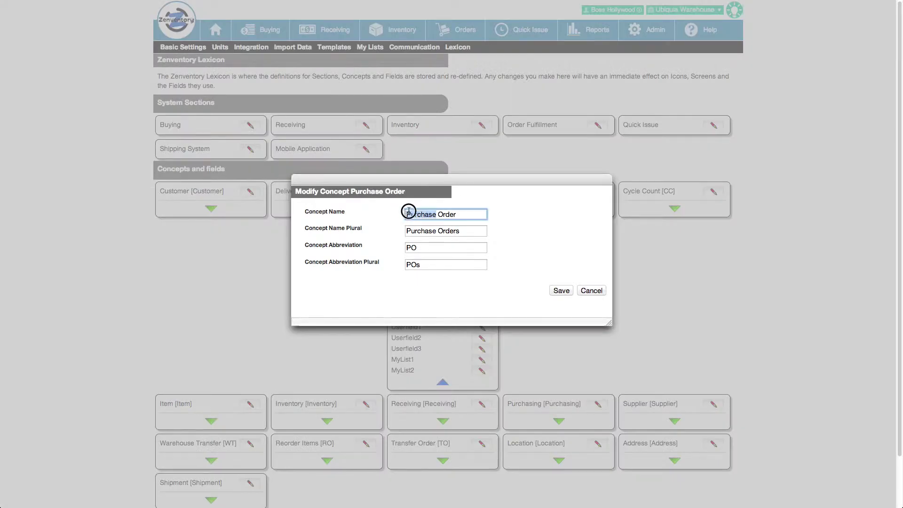
type("Vendor")
double_click(419, 230)
type("Vendor")
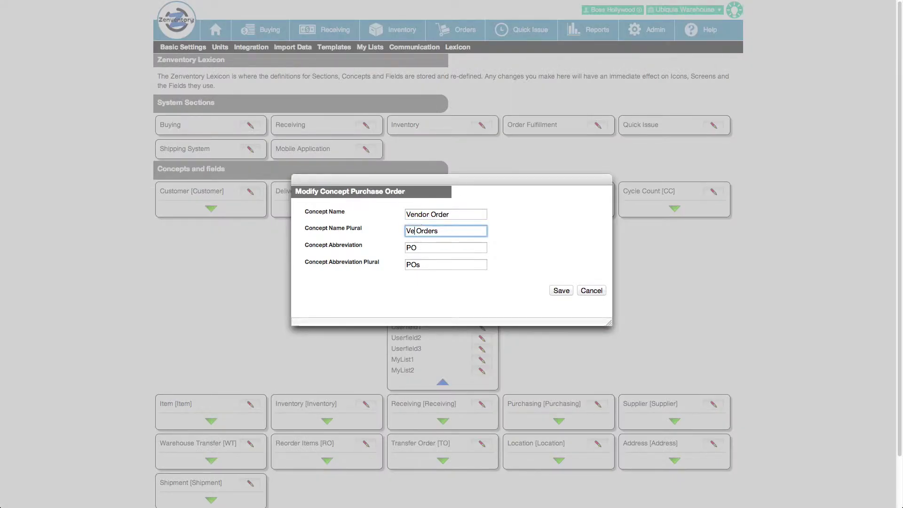
left_click(560, 292)
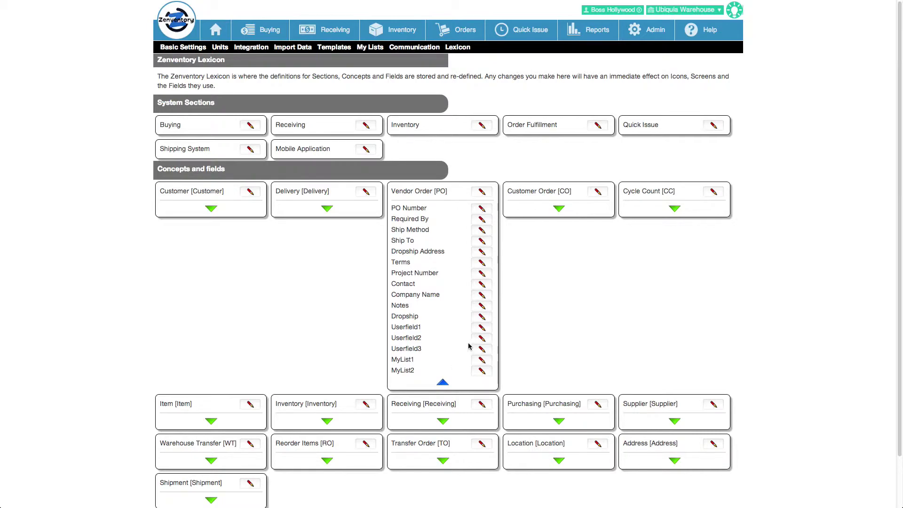
left_click(482, 328)
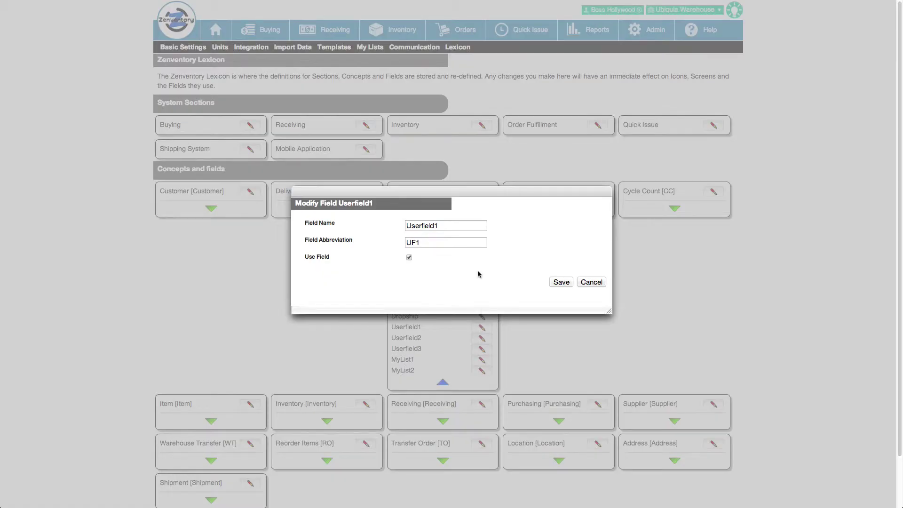
Uncheck Use Field and save for Userfield1, Userfield2 and Userfield3
left_click(409, 258)
left_click(560, 283)
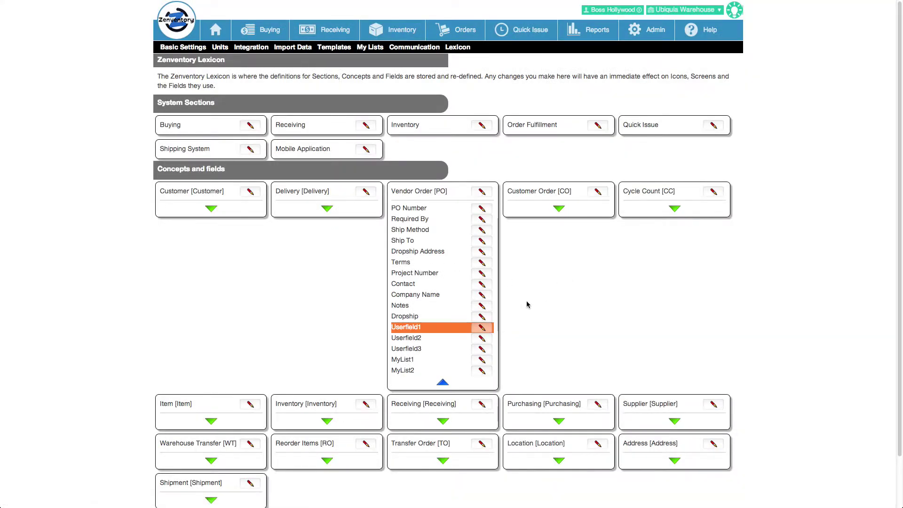
left_click(480, 339)
left_click(555, 284)
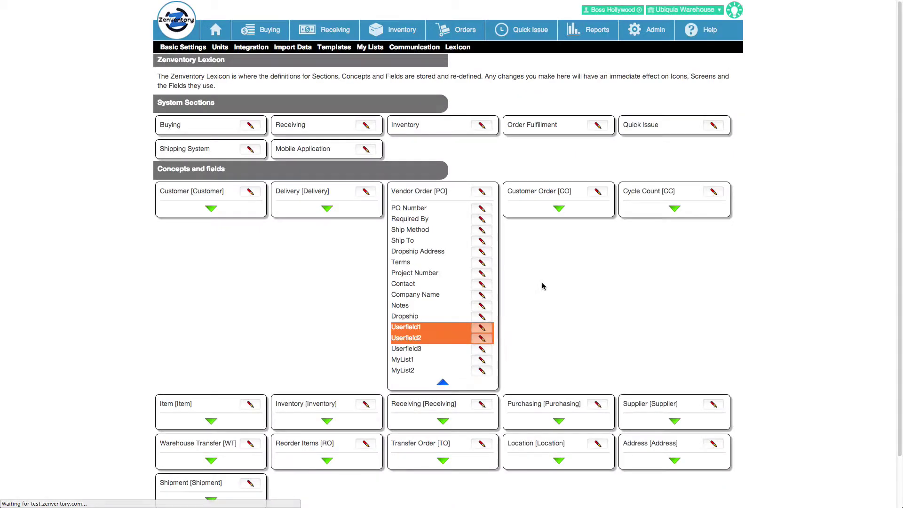
left_click(482, 349)
left_click(409, 258)
left_click(560, 282)
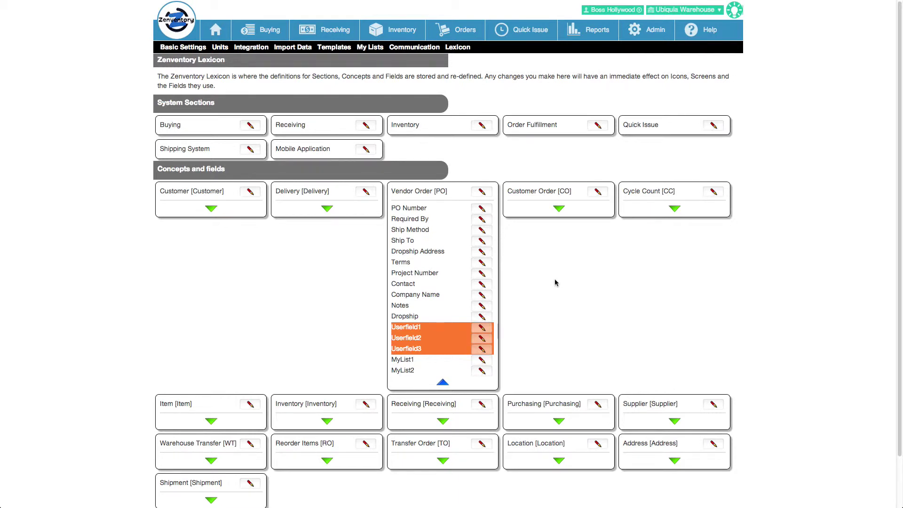
Mark the free-text Terms field as unused
left_click(482, 263)
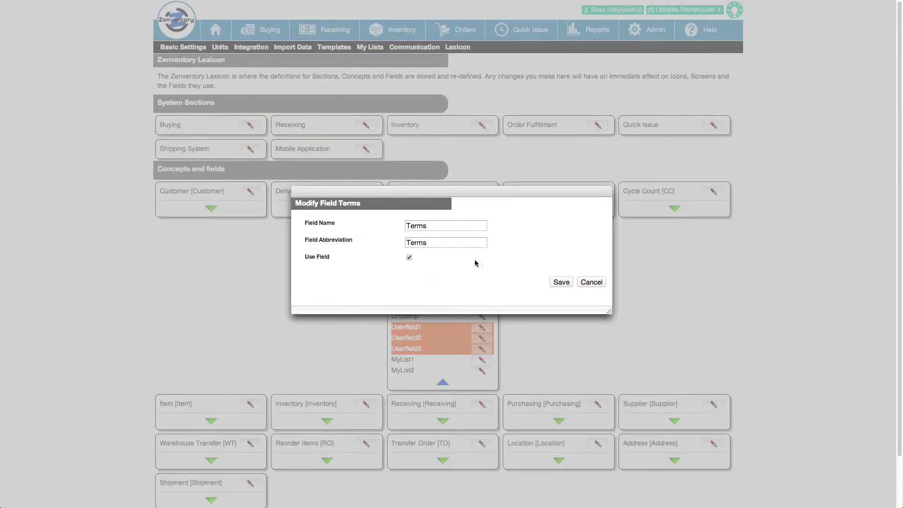
left_click(409, 259)
left_click(562, 282)
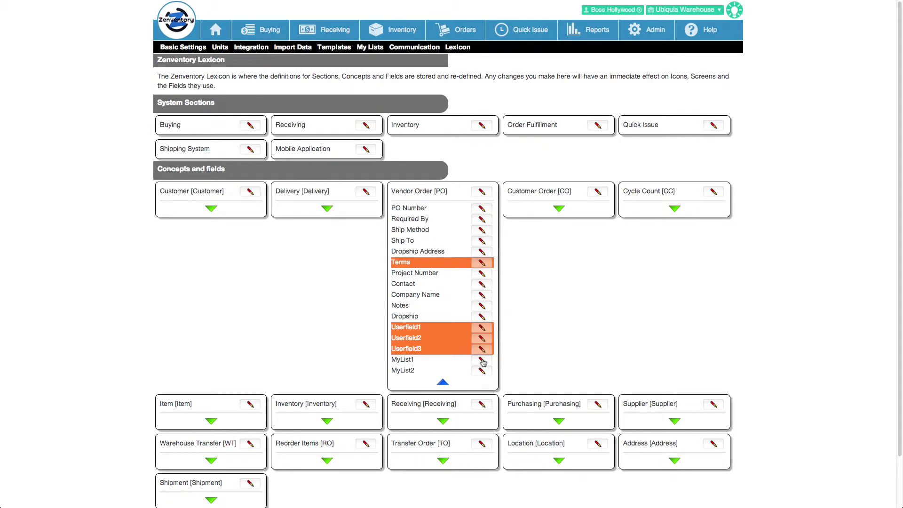
Rename MyList1 to 'Terms' with abbreviation 'T', then collapse the field list
left_click(482, 360)
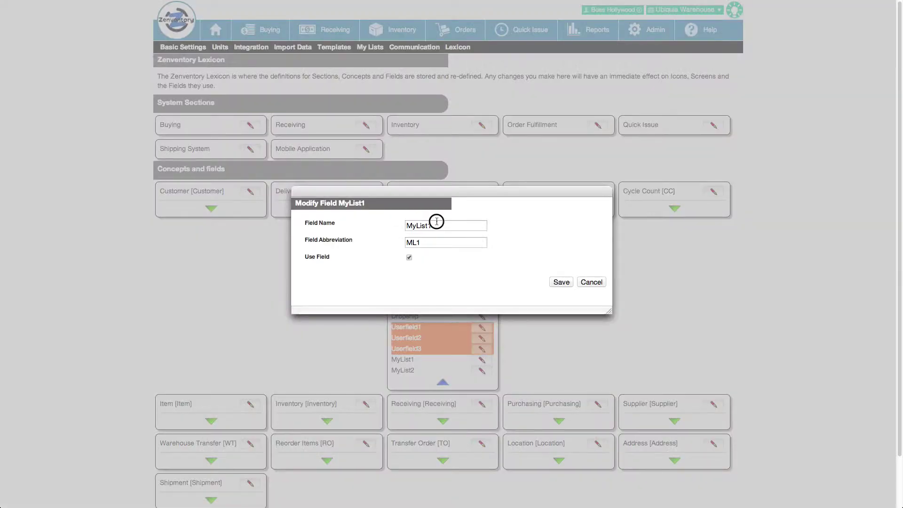
left_click_drag(436, 225, 398, 228)
type("Terms")
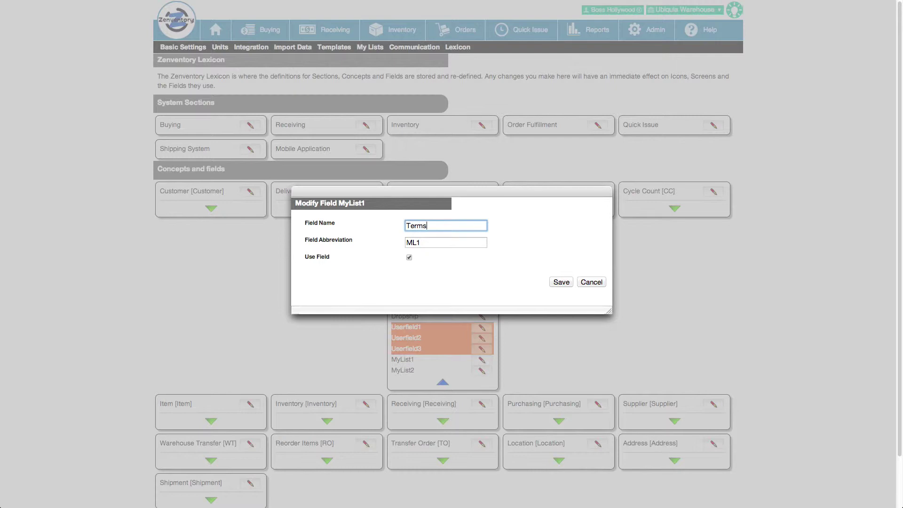
key("Tab")
type("T")
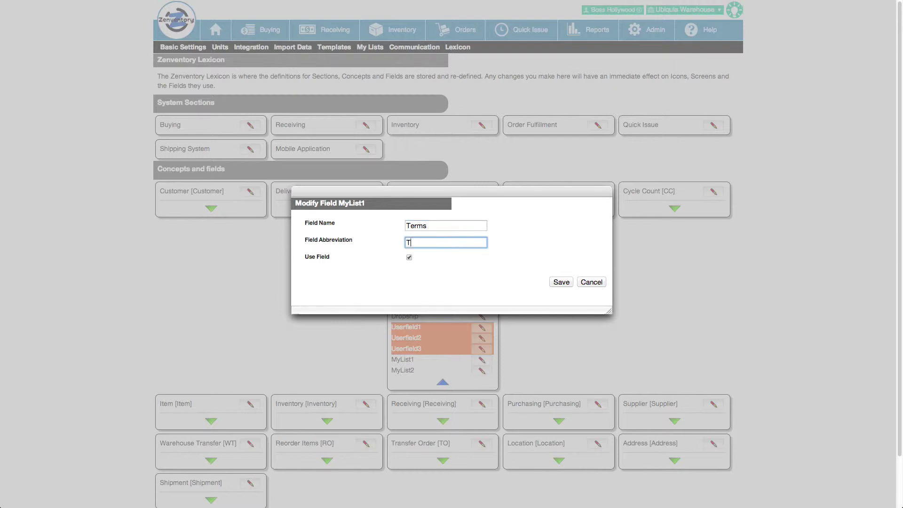
left_click(561, 284)
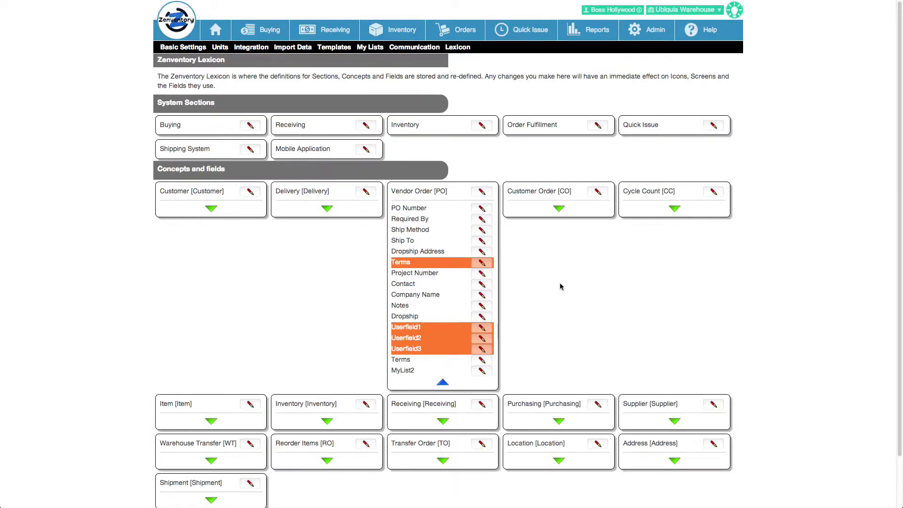
left_click(443, 382)
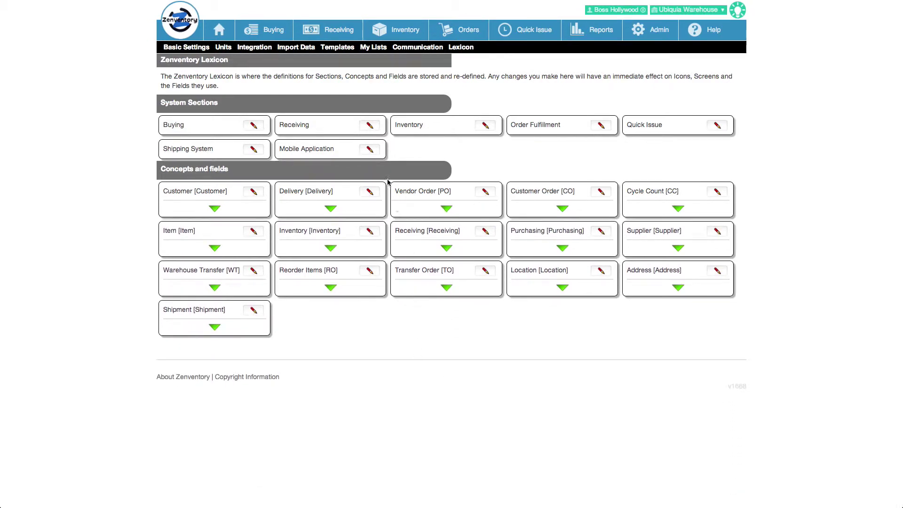
left_click(372, 49)
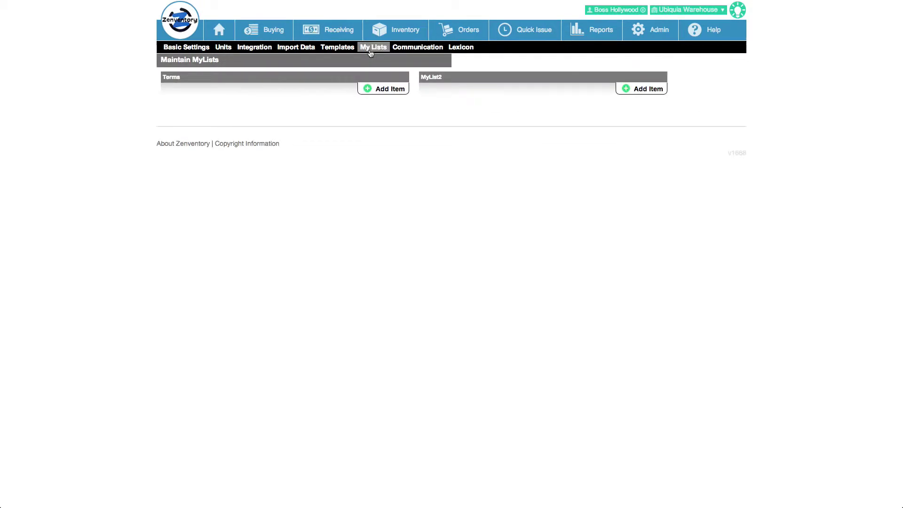
Add 'Net 30' as a new item under the Terms list
left_click(376, 90)
type("Net 30")
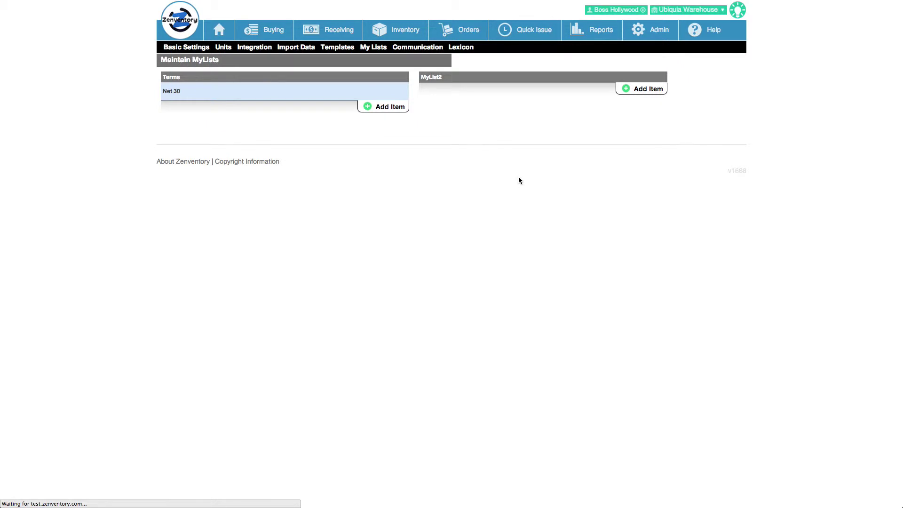
left_click(271, 31)
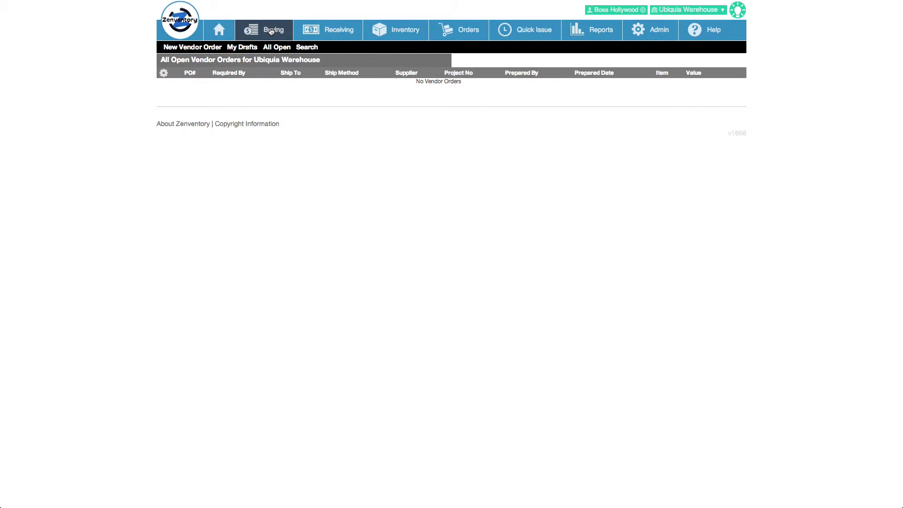
Start a new vendor order and check that the Terms dropdown offers Net 30
left_click(207, 47)
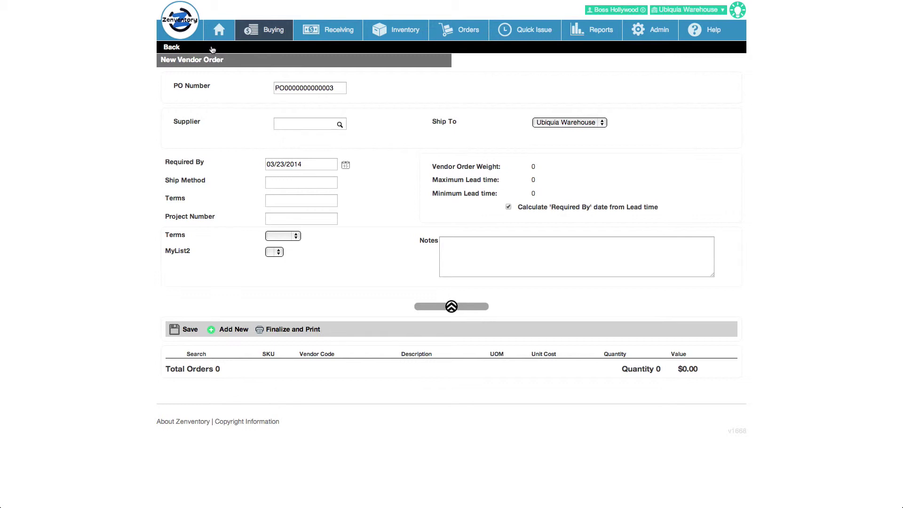
left_click(298, 235)
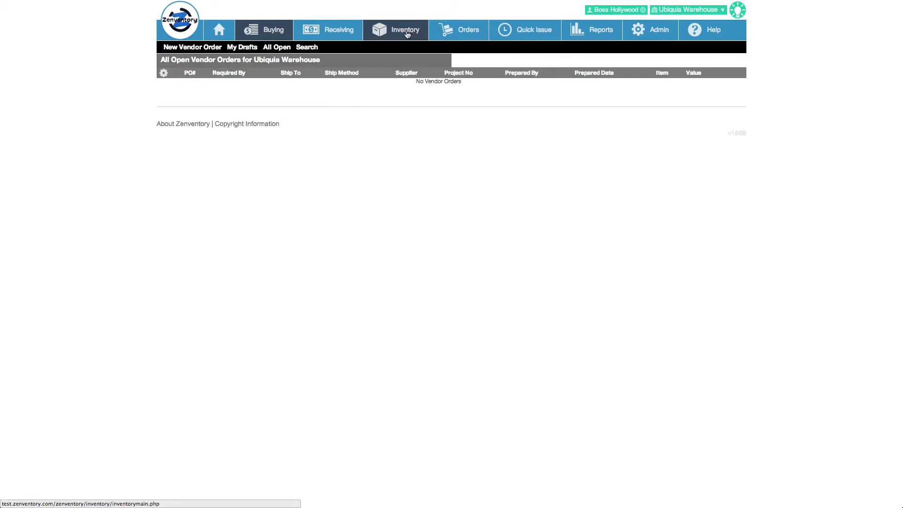
left_click(408, 34)
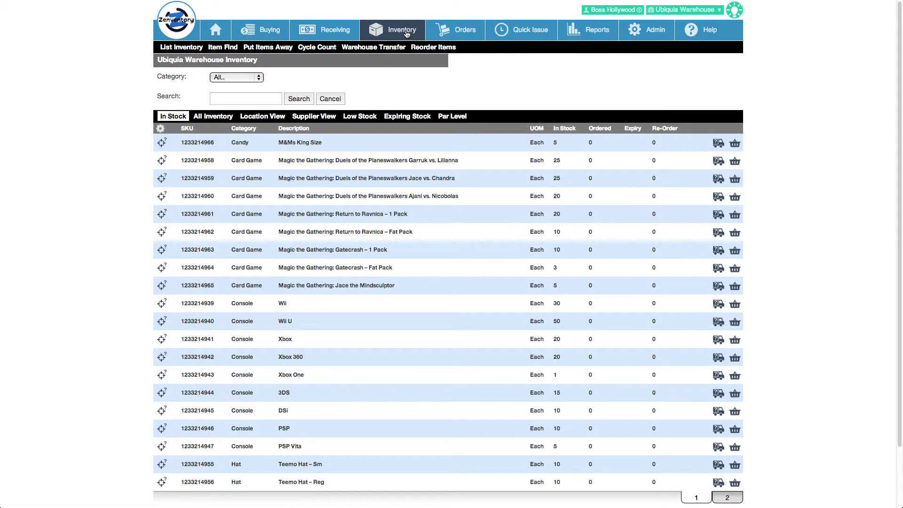
Untick Expiry in the inventory table's column settings and close the chooser
left_click(161, 130)
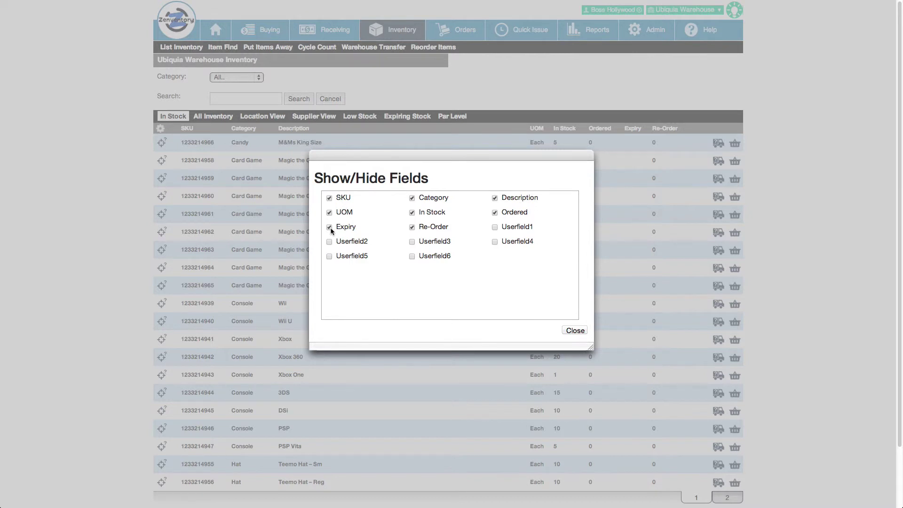
left_click(330, 228)
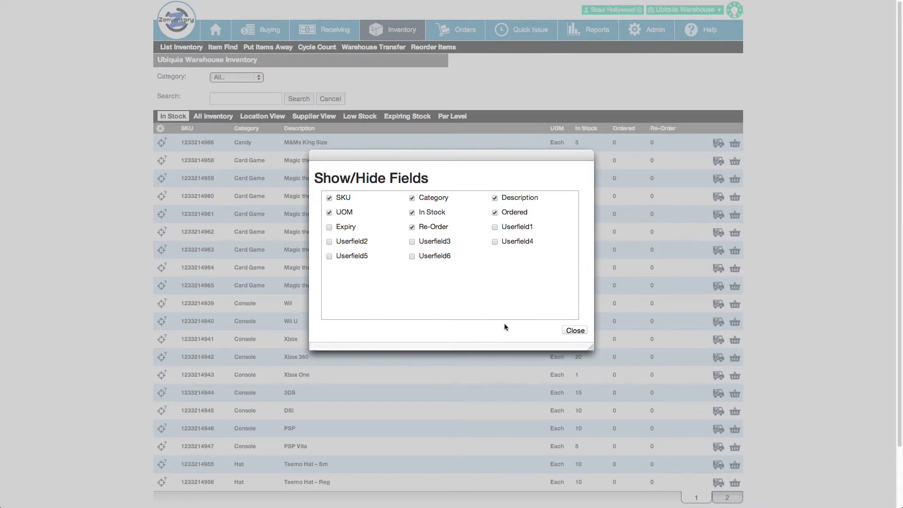
left_click(574, 331)
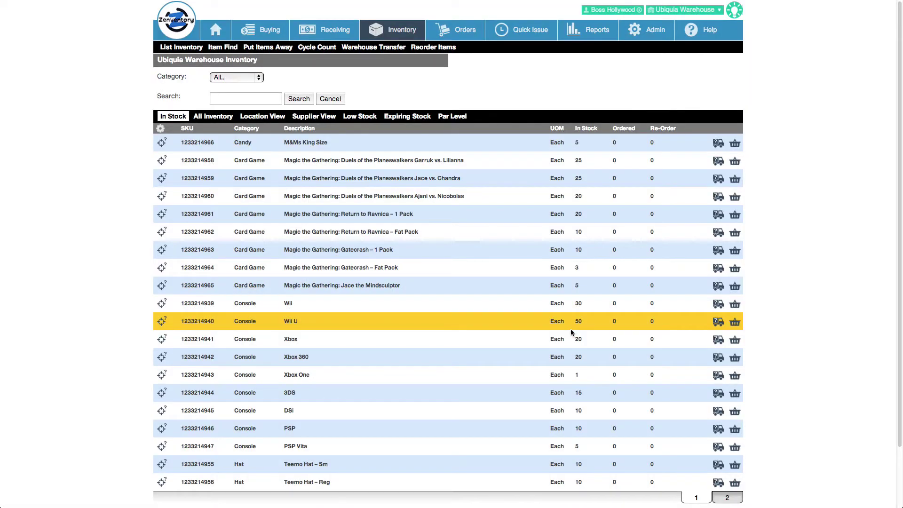